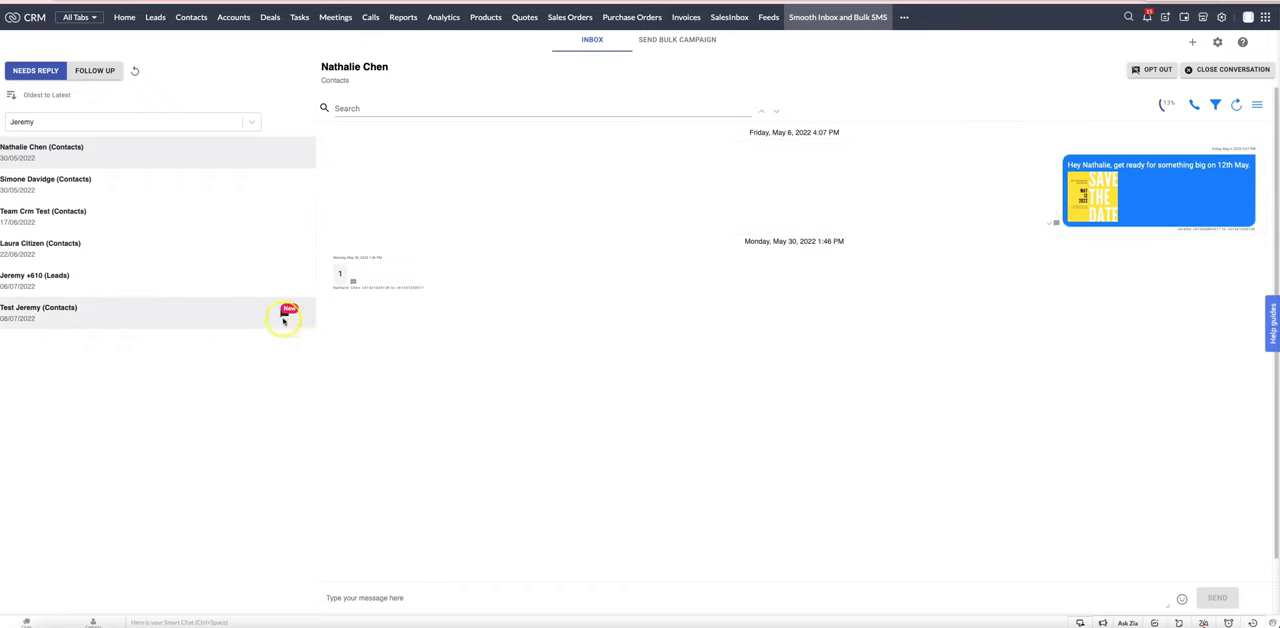
# Open the unread Test Jeremy (Contacts) conversation from its New badge in the inbox list
pyautogui.click(286, 316)
pyautogui.scroll(-5, 630, 508)
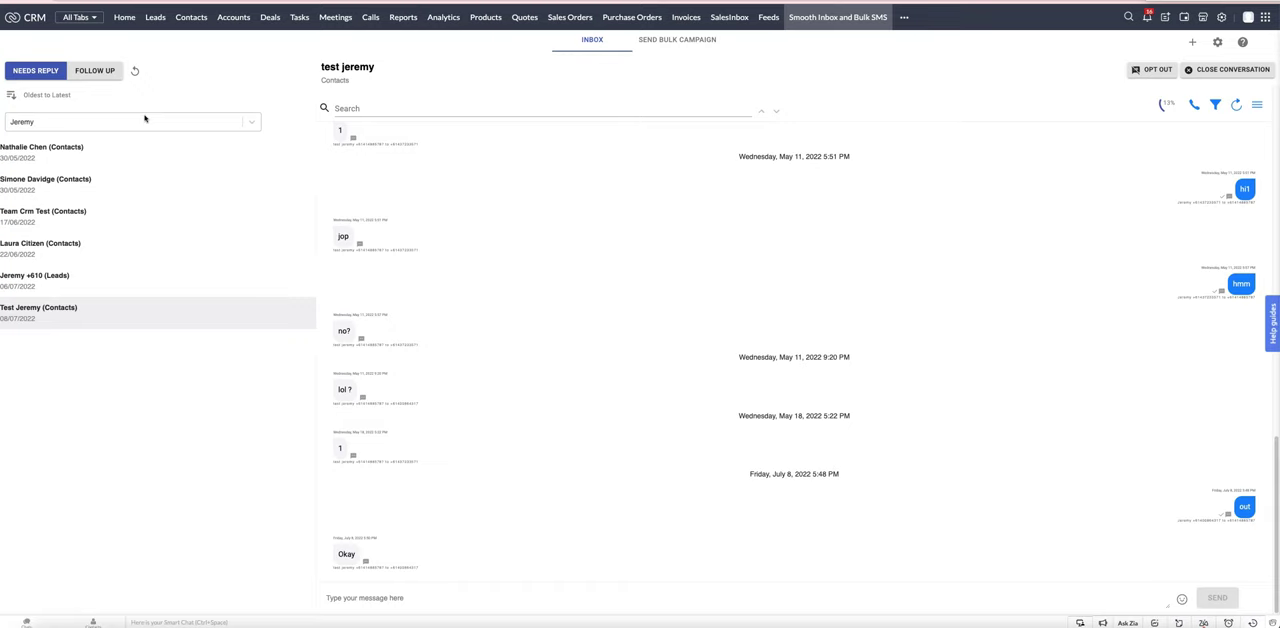
pyautogui.click(95, 72)
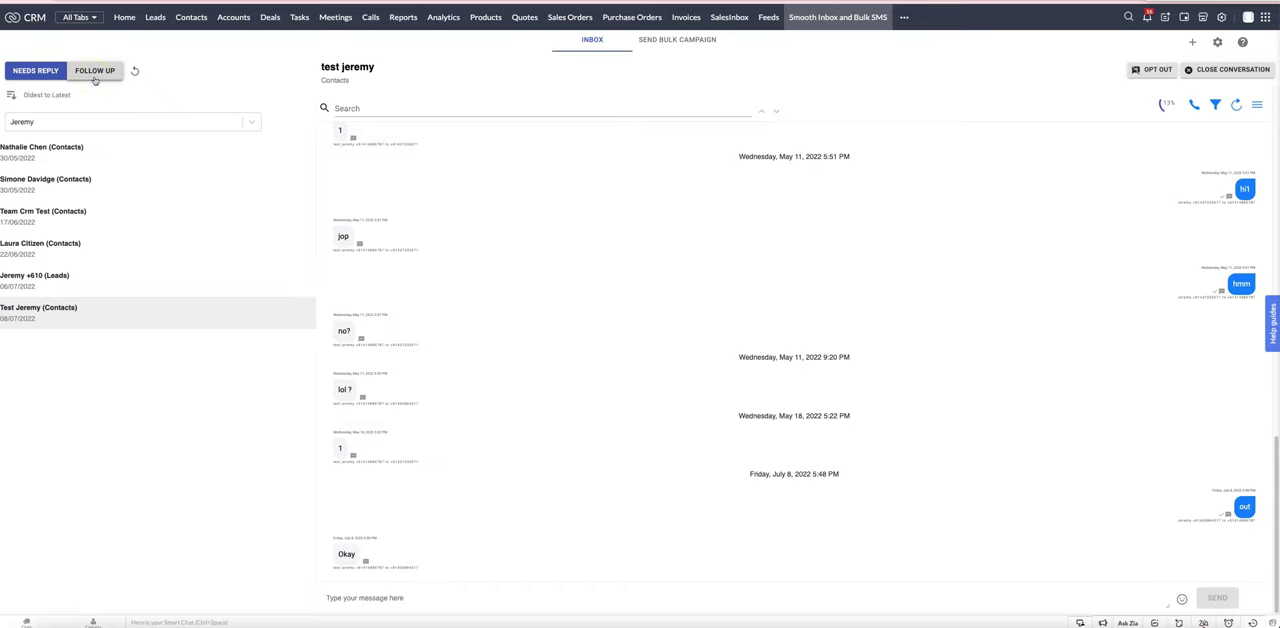